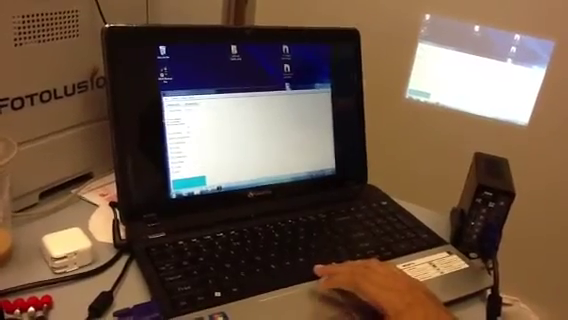
Close the photo booth program window so the desktop and its shortcuts show
key(alt+F4)
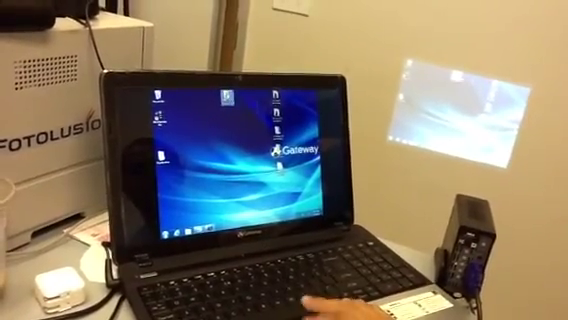
Open the templates folder and open the polar bear template for editing in Paint
double_click(226, 97)
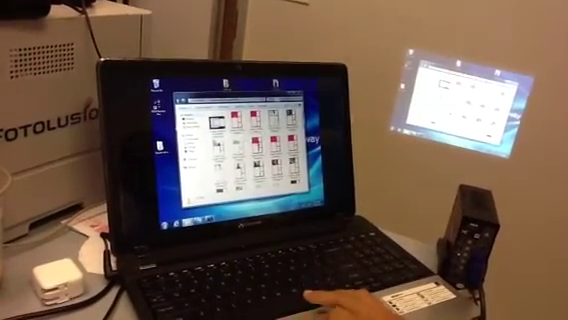
scroll(245, 150, down, 3)
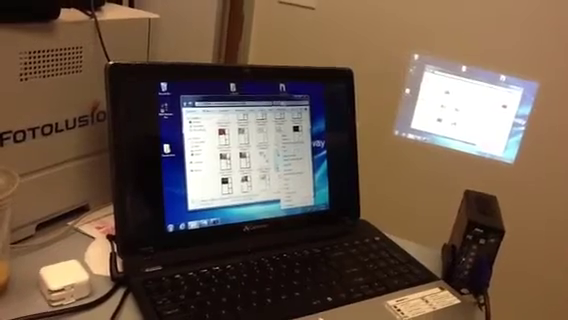
key(Escape)
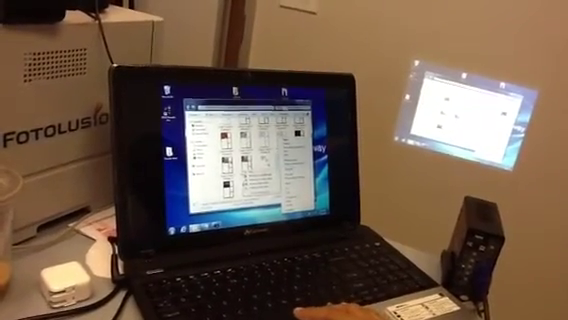
key(Return)
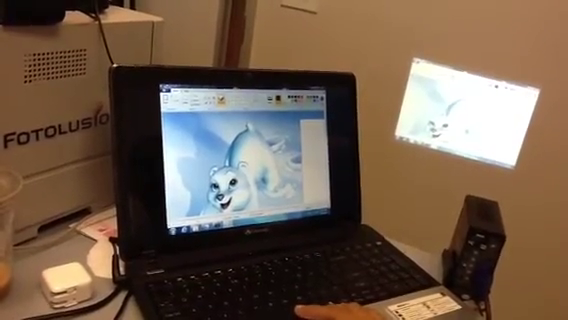
Zoom out until the polar bear and the blank photo frames all fit in view
key(Right)
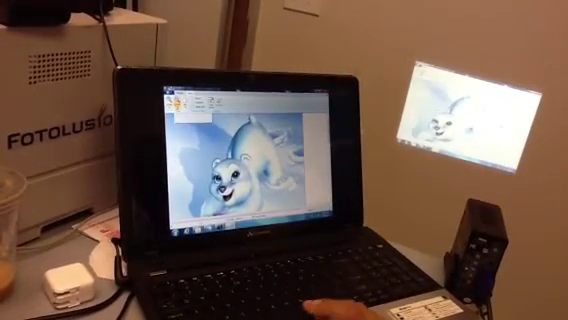
click(200, 100)
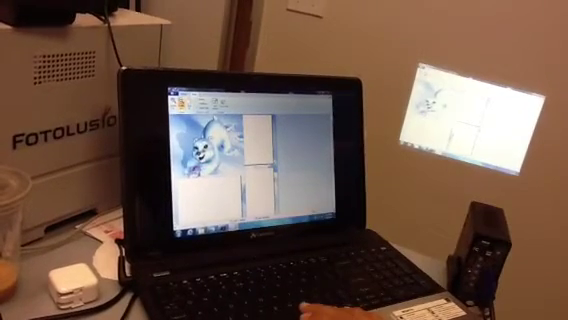
scroll(250, 160, down, 3)
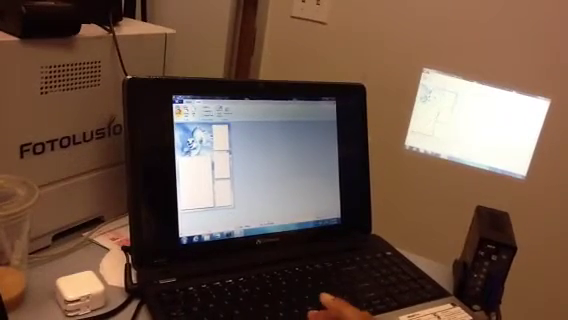
Add the text 'Deanna's Birthday' over the polar bear at the template's top left
click(195, 150)
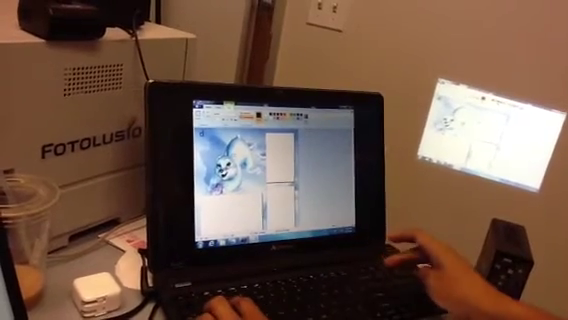
key(Delete)
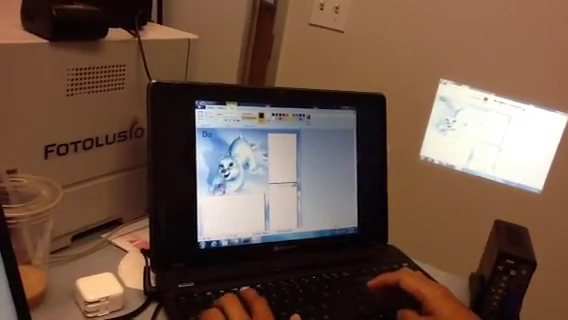
text(Dearnna)
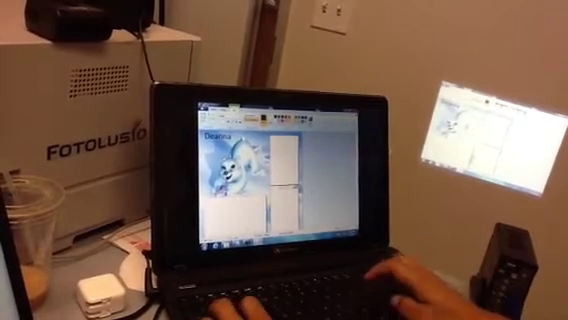
text('d)
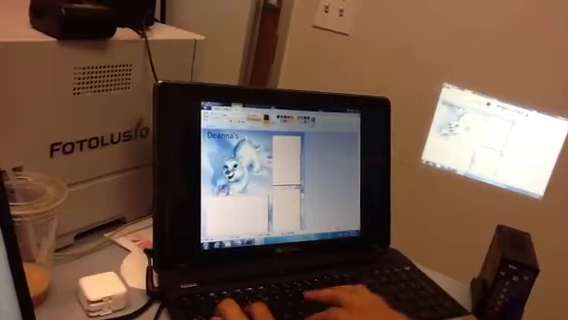
text( Birth)
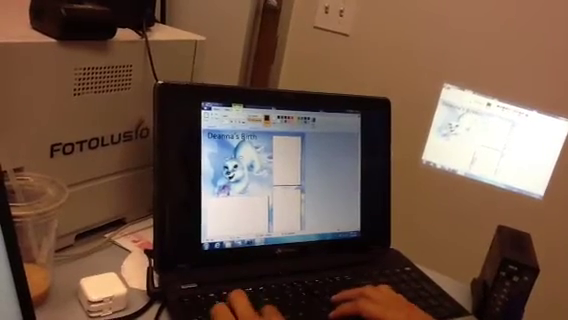
text(day)
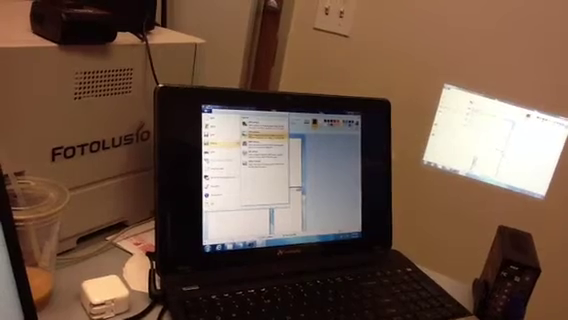
Save the captioned image as the JPEG 'footer' inside the template images folder
key(ctrl+p)
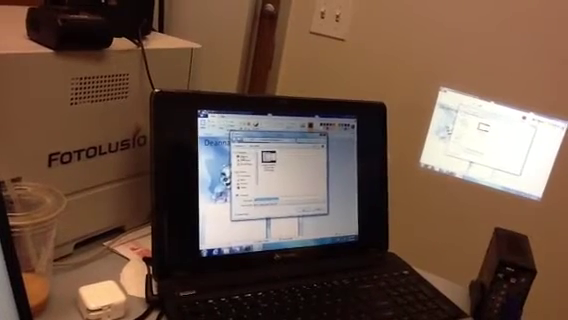
double_click(267, 157)
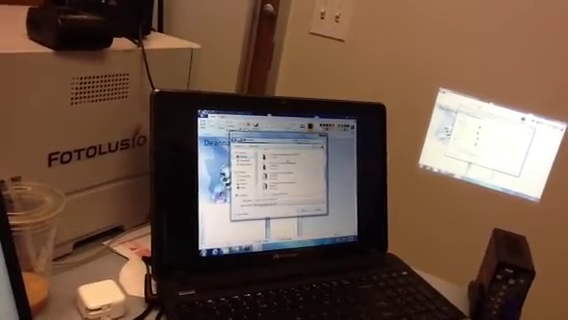
double_click(262, 160)
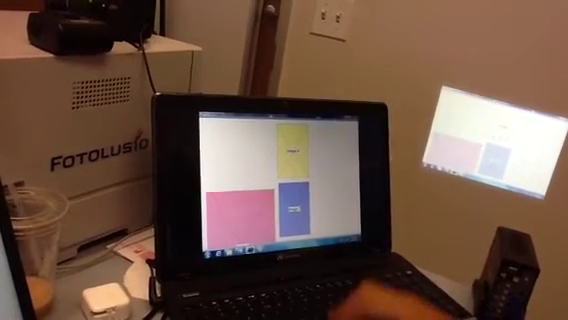
Show the tick-mark guides in the layout preview, then return to the settings screen
click(298, 135)
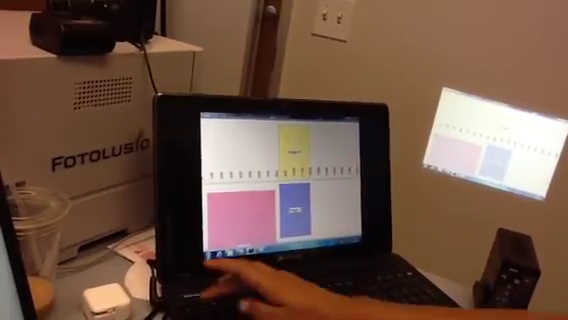
key(alt+Tab)
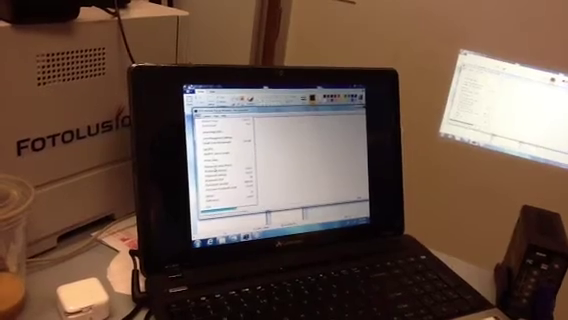
Open the layout background settings from the photo booth menu
click(220, 200)
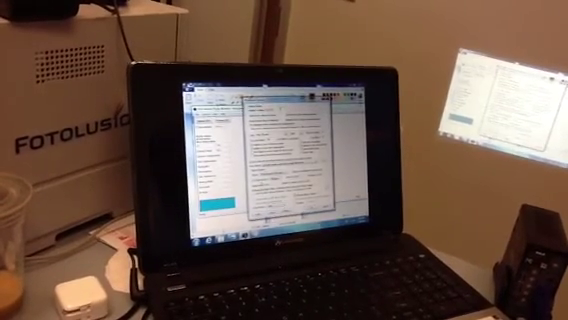